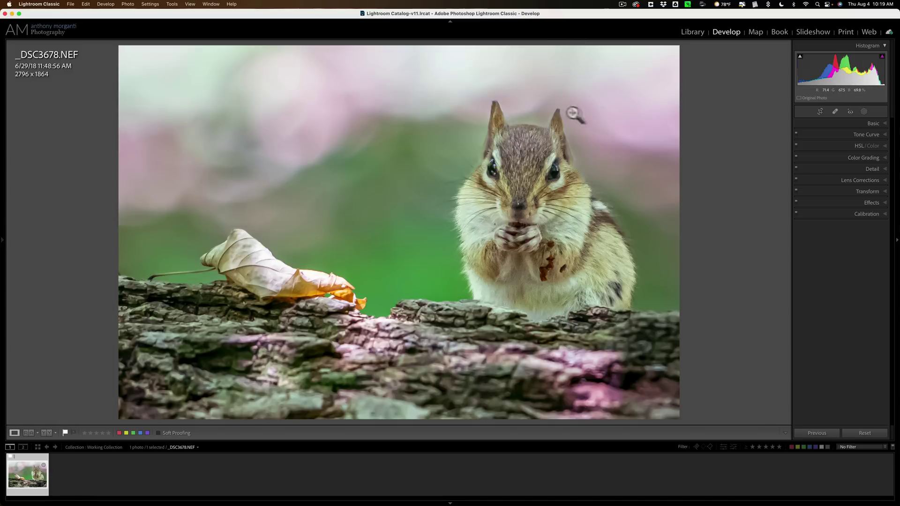
# Step: Toggle the crop overlay off to return to the cropped 2796 x 1864 chipmunk photo
pyautogui.click(818, 110)
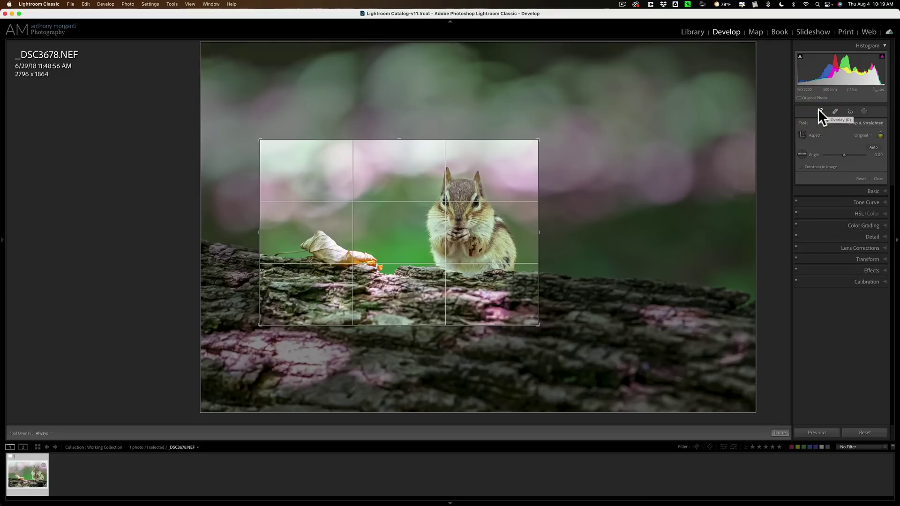
pyautogui.click(819, 109)
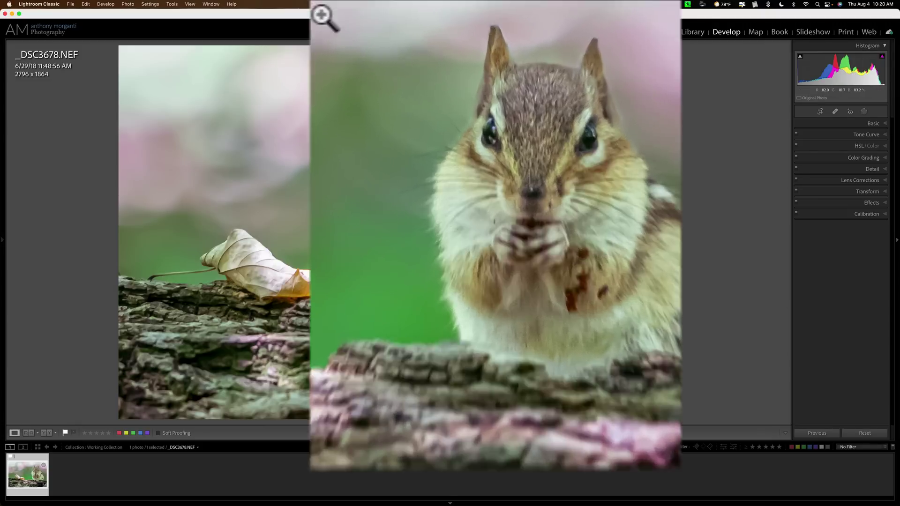
# Step: Send the chipmunk photo to Topaz Gigapixel AI through the Edit In context menu
pyautogui.rightClick(387, 96)
pyautogui.moveTo(354, 117)
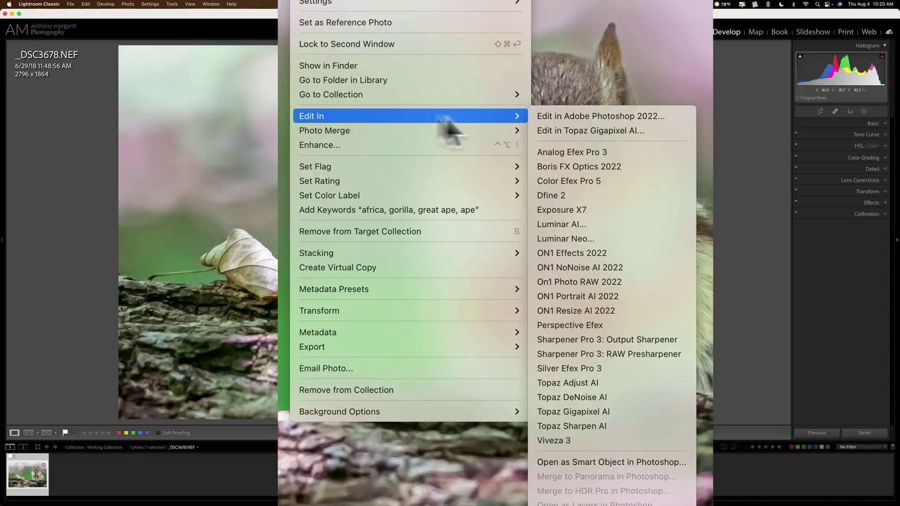
pyautogui.click(602, 412)
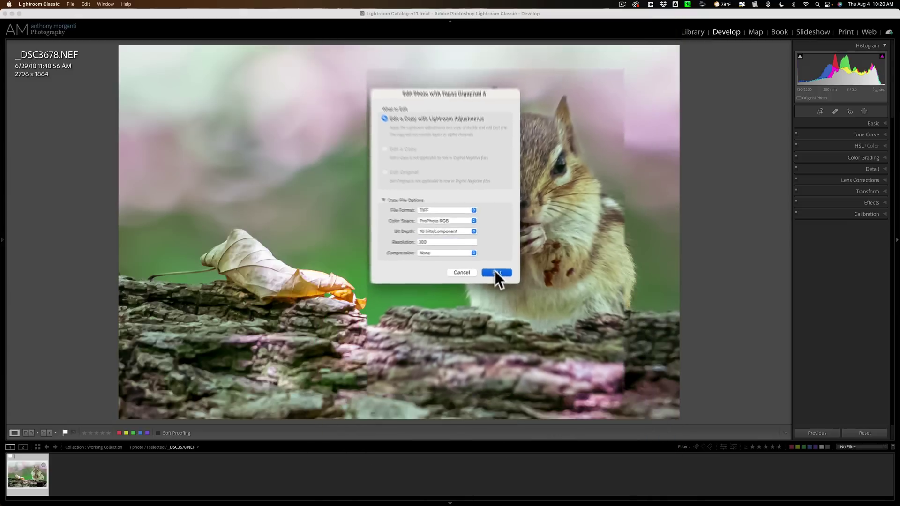
# Step: Confirm the 16-bit ProPhoto RGB TIFF copy and pan the four 2x previews to the chipmunk's face
pyautogui.click(498, 321)
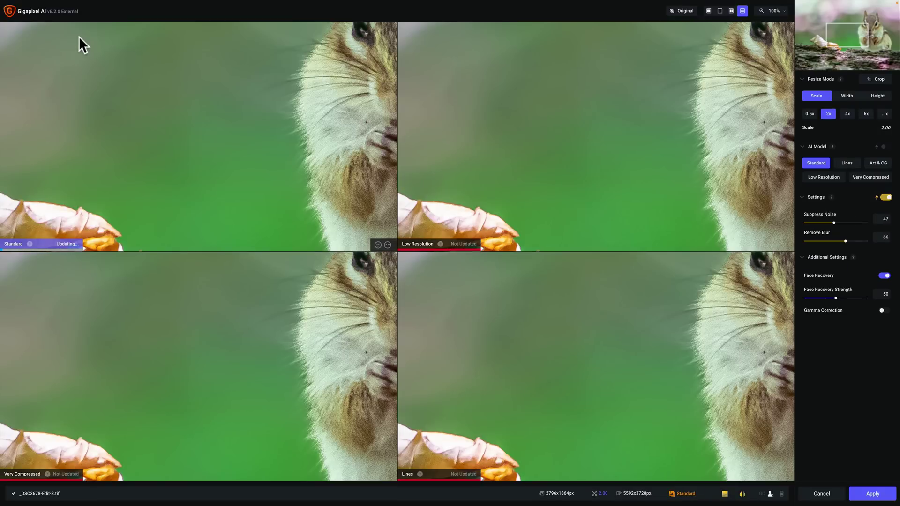
pyautogui.moveTo(851, 36); pyautogui.dragTo(869, 21)
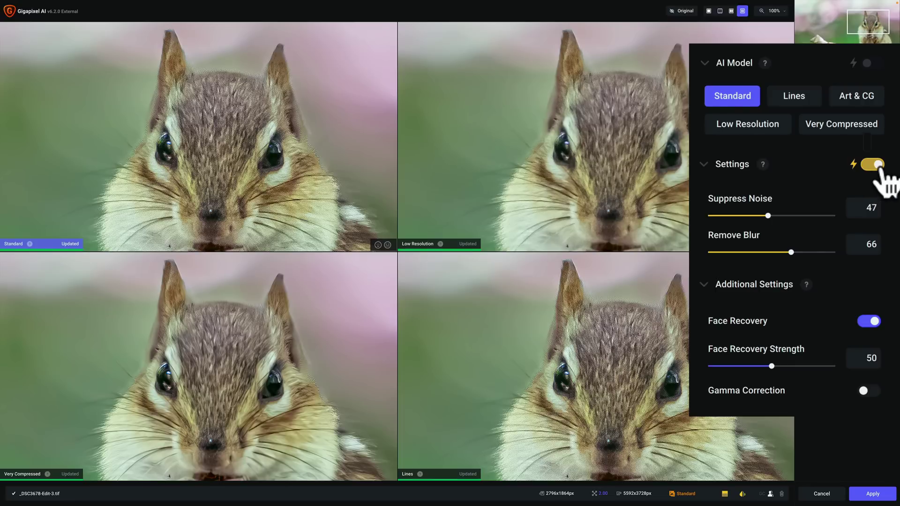
# Step: Compare the Standard model preview against the original image
pyautogui.click(216, 139)
pyautogui.click(215, 138)
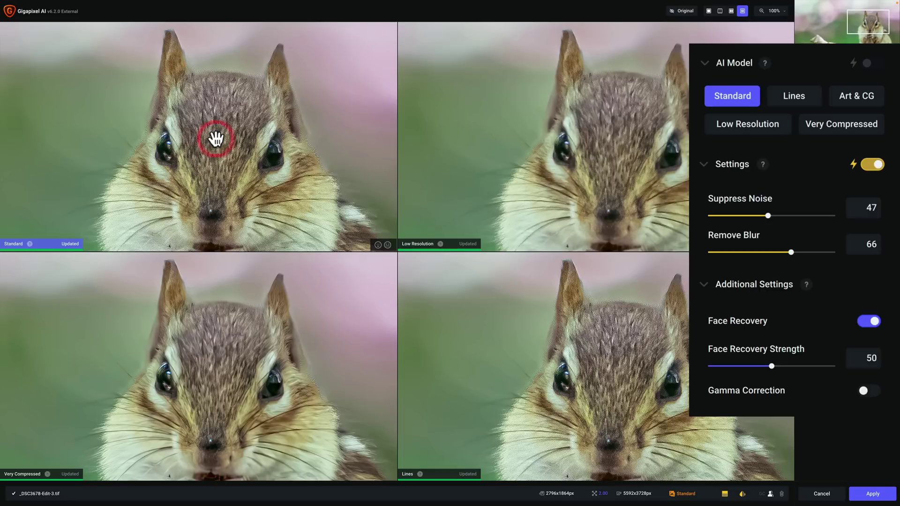
pyautogui.click(215, 140)
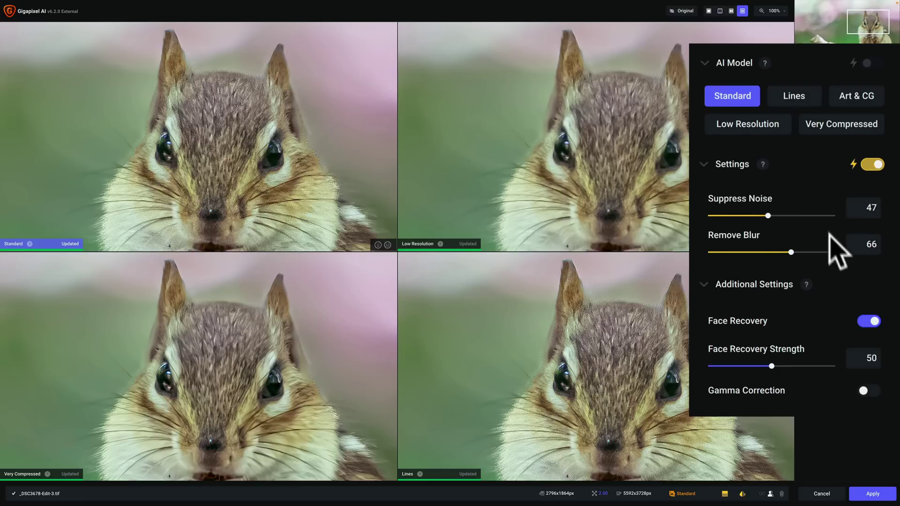
# Step: Try Very Compressed and Lines, then settle on Low Resolution at Suppress Noise 22, Remove Blur 49
pyautogui.click(597, 166)
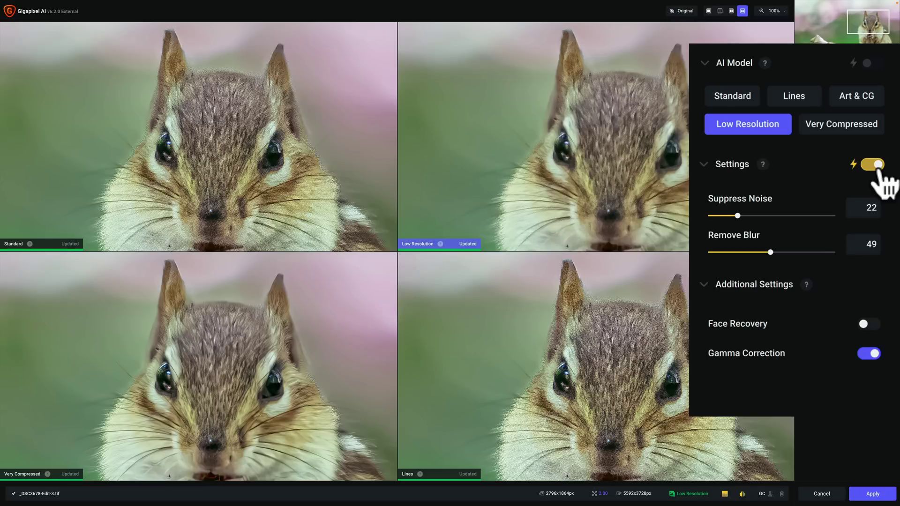
pyautogui.click(267, 343)
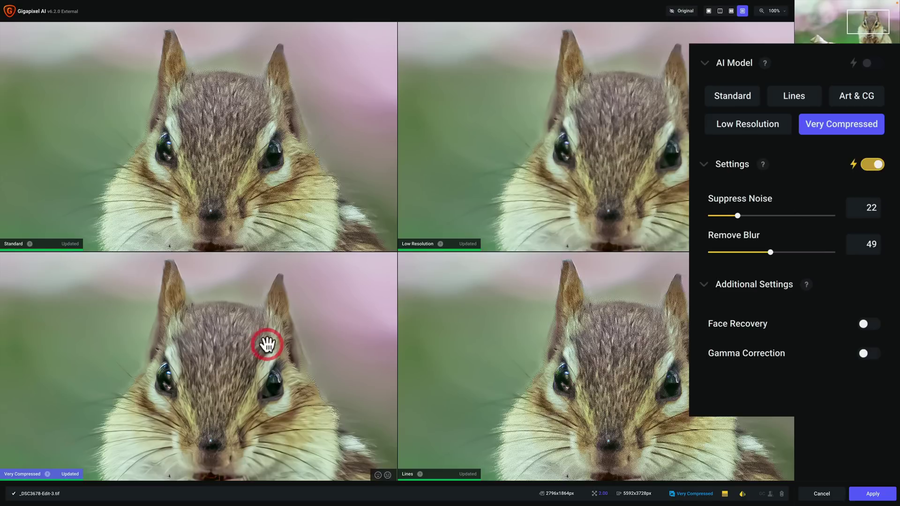
pyautogui.click(614, 318)
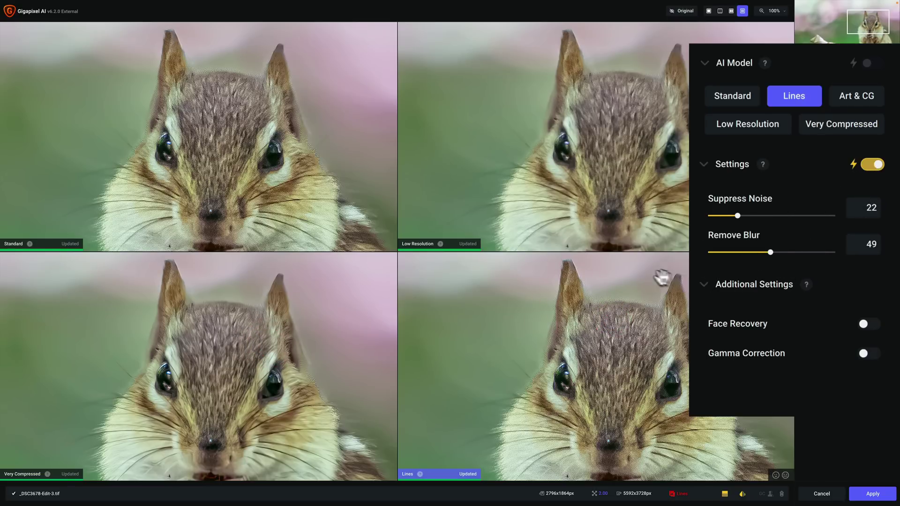
pyautogui.click(604, 196)
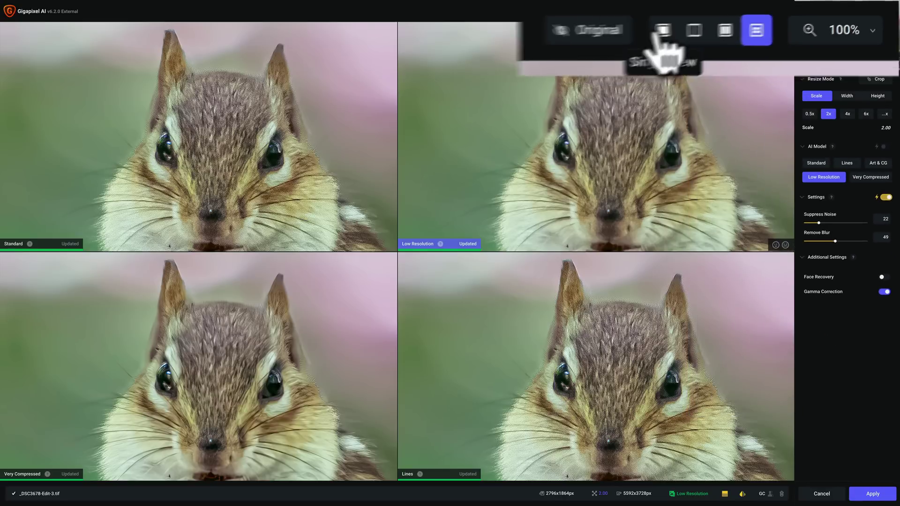
# Step: Switch to Single View and enable the auto AI model, which picks Standard at 47/66
pyautogui.click(708, 10)
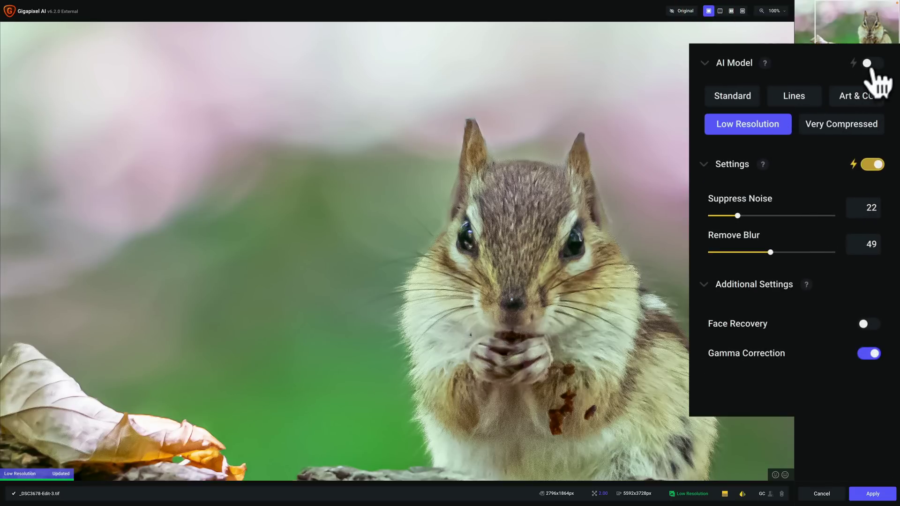
pyautogui.click(872, 63)
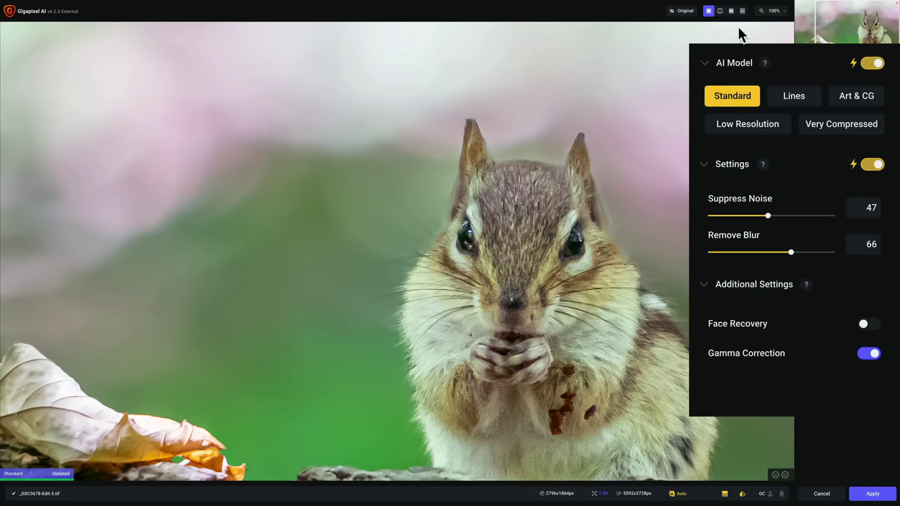
# Step: Return to Compare View, try the previews, and swap the Lines preview for Art & CG
pyautogui.click(743, 11)
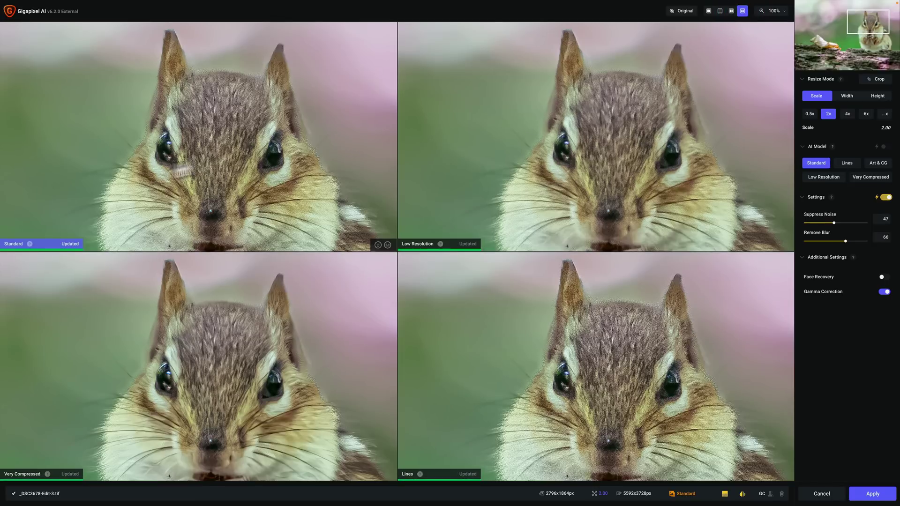
pyautogui.click(557, 150)
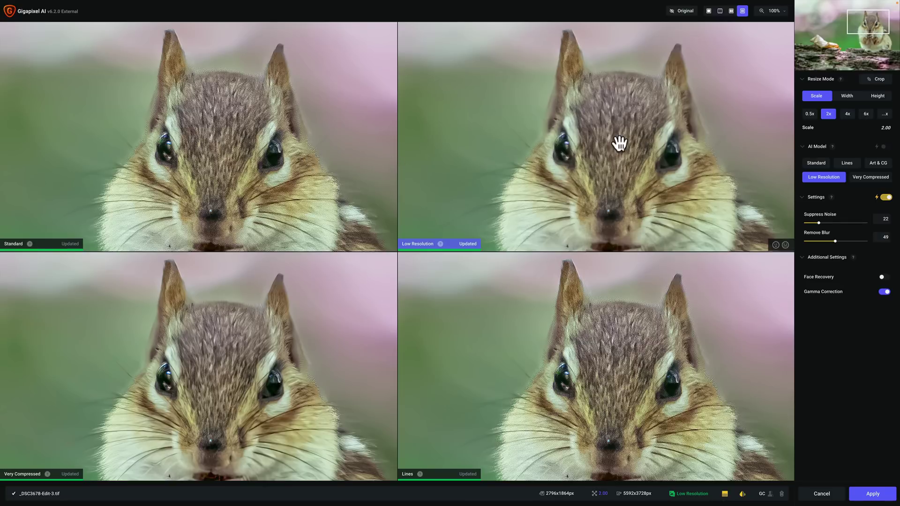
pyautogui.click(315, 344)
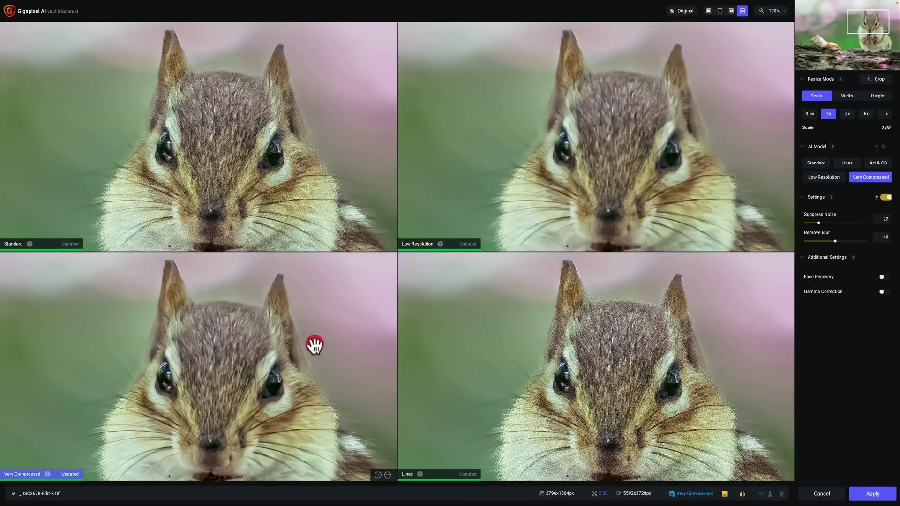
pyautogui.click(742, 406)
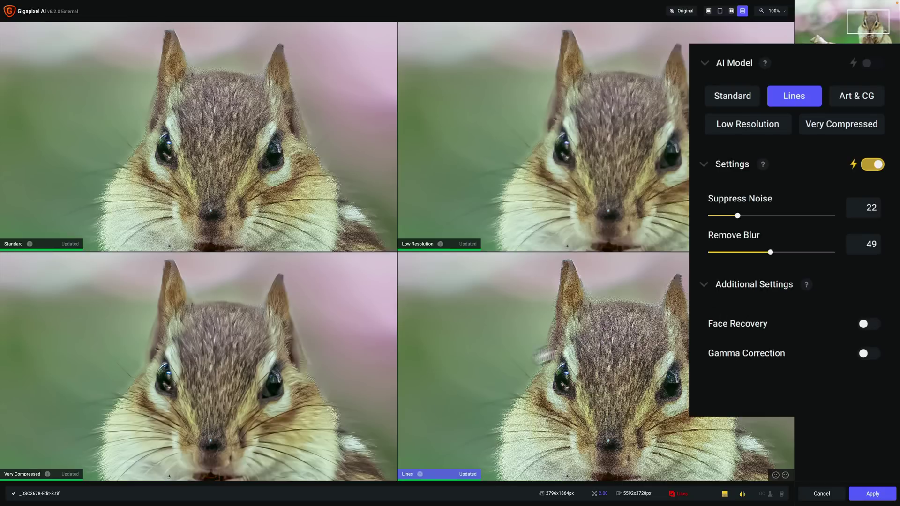
pyautogui.click(637, 347)
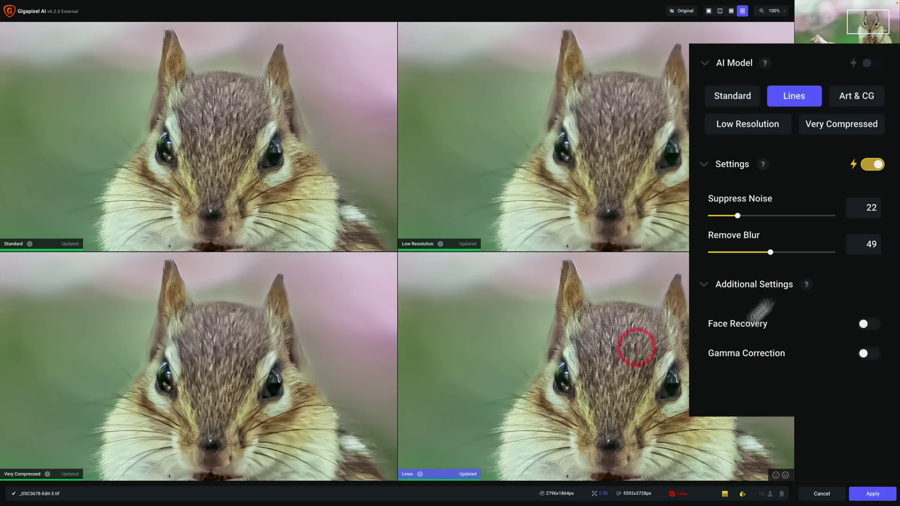
pyautogui.click(868, 95)
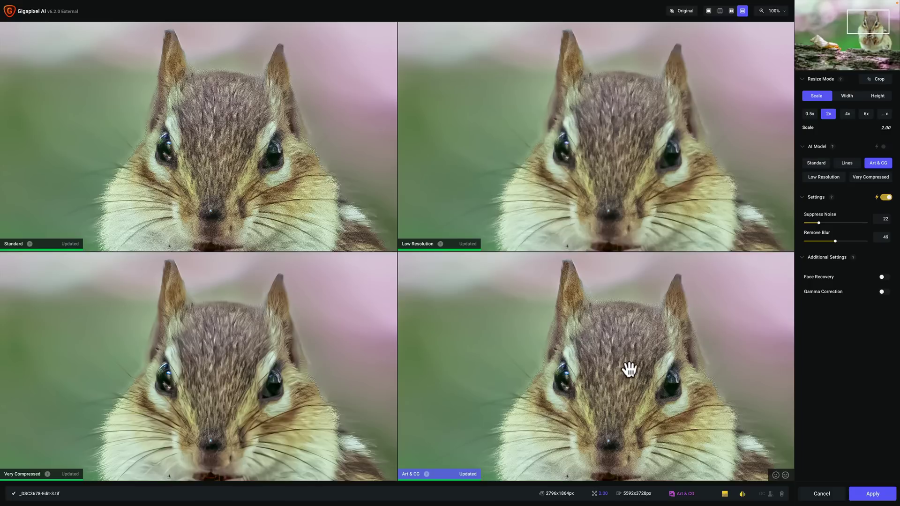
# Step: Reselect Low Resolution at 22/49 and compare it against the original
pyautogui.click(606, 174)
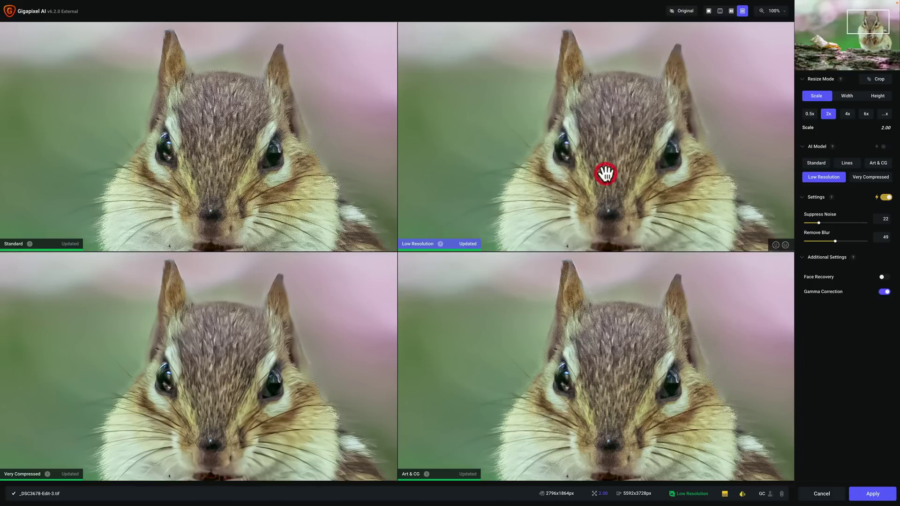
pyautogui.click(613, 133)
pyautogui.click(613, 134)
pyautogui.click(612, 133)
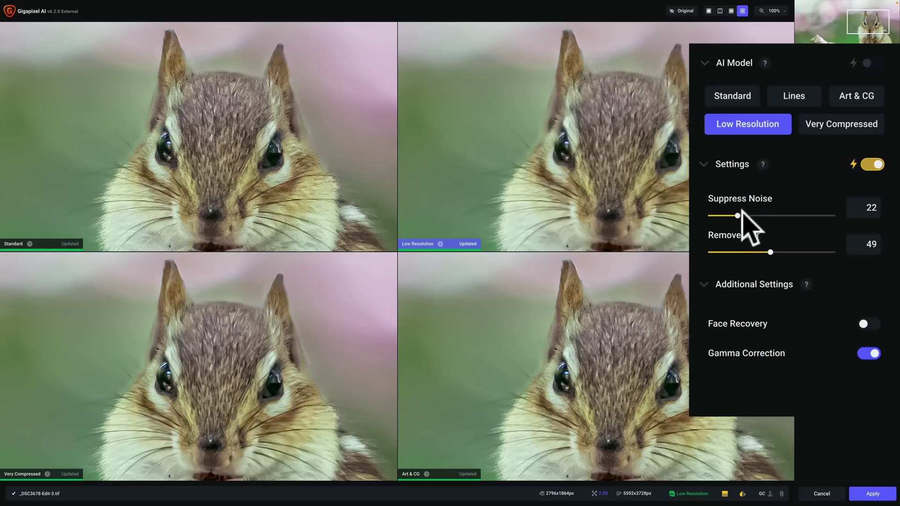
pyautogui.moveTo(739, 212); pyautogui.dragTo(798, 215)
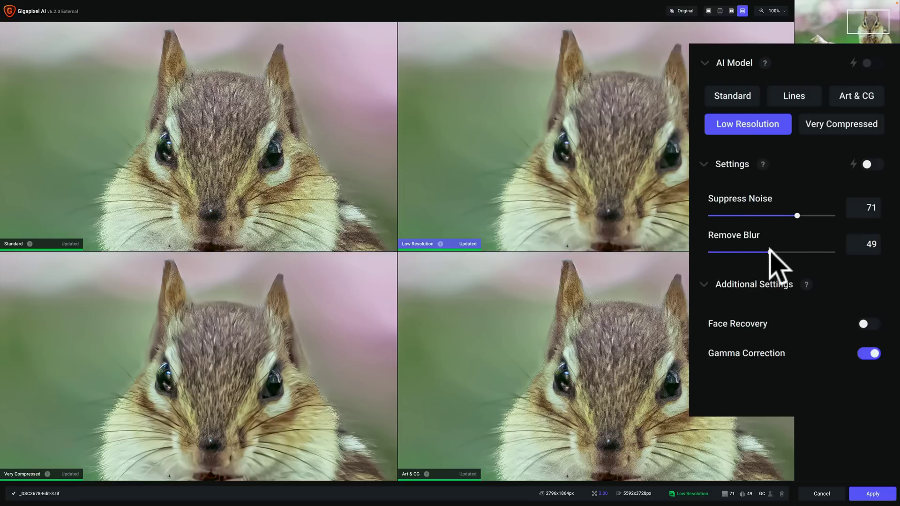
pyautogui.moveTo(769, 251); pyautogui.dragTo(807, 252)
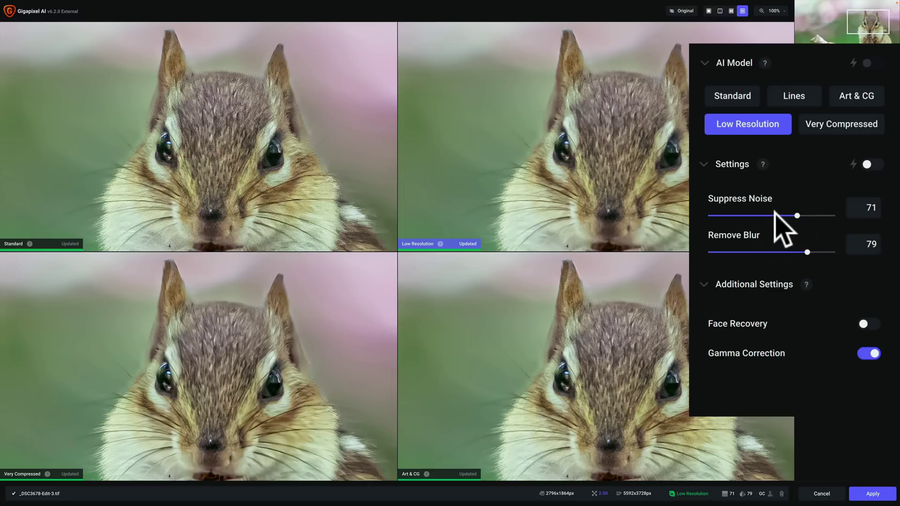
pyautogui.click(871, 164)
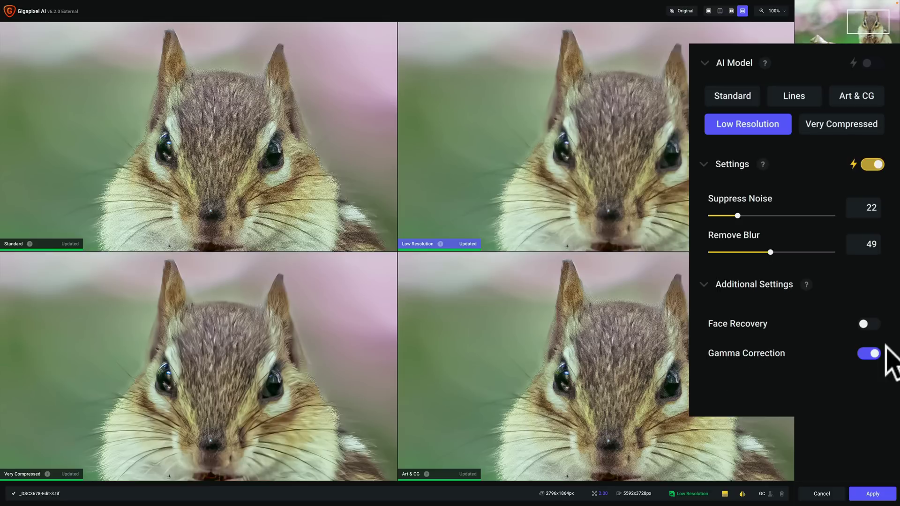
pyautogui.click(863, 355)
pyautogui.click(862, 355)
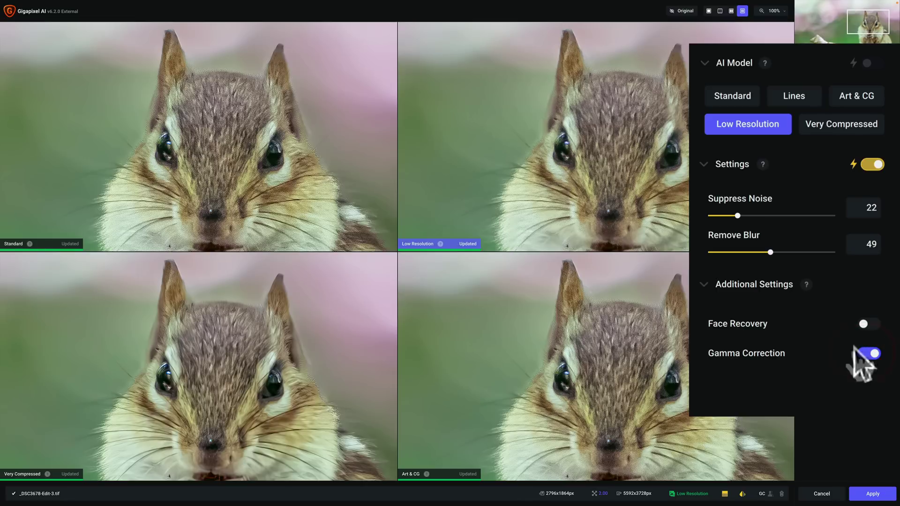
pyautogui.click(868, 354)
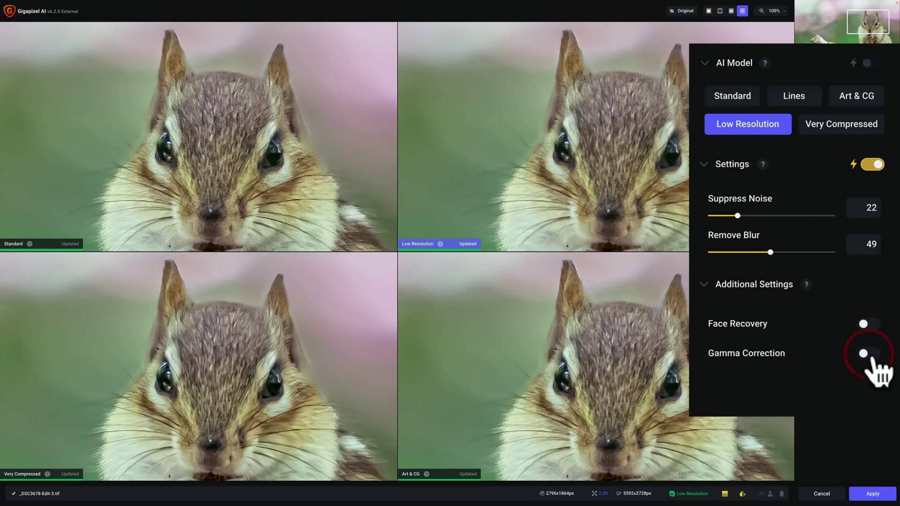
pyautogui.click(870, 355)
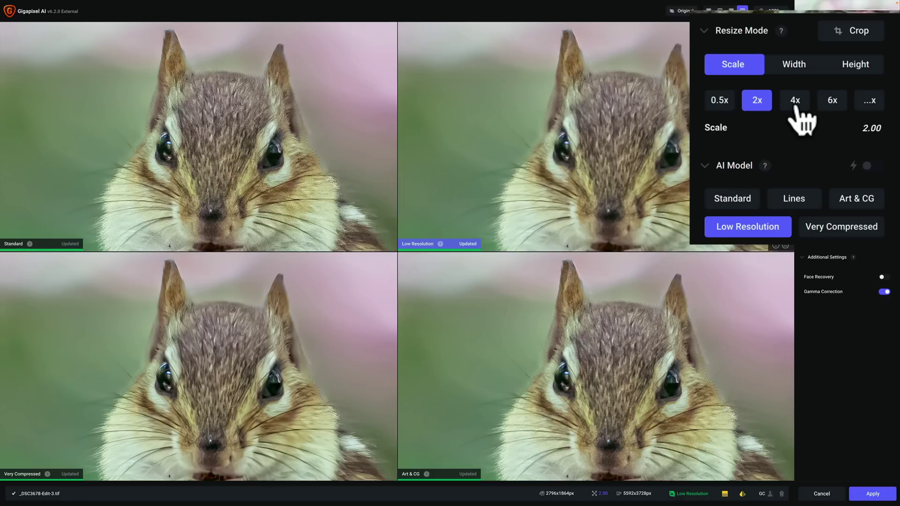
pyautogui.click(868, 105)
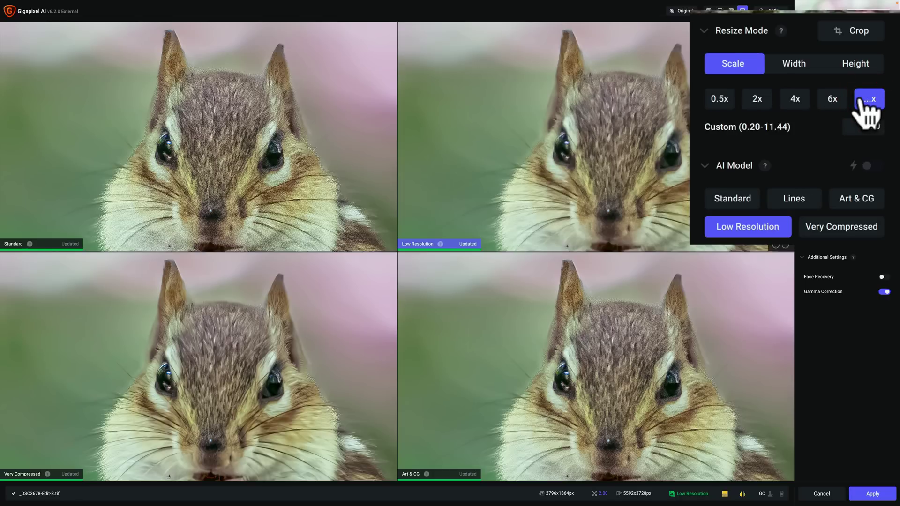
pyautogui.click(789, 60)
pyautogui.click(850, 78)
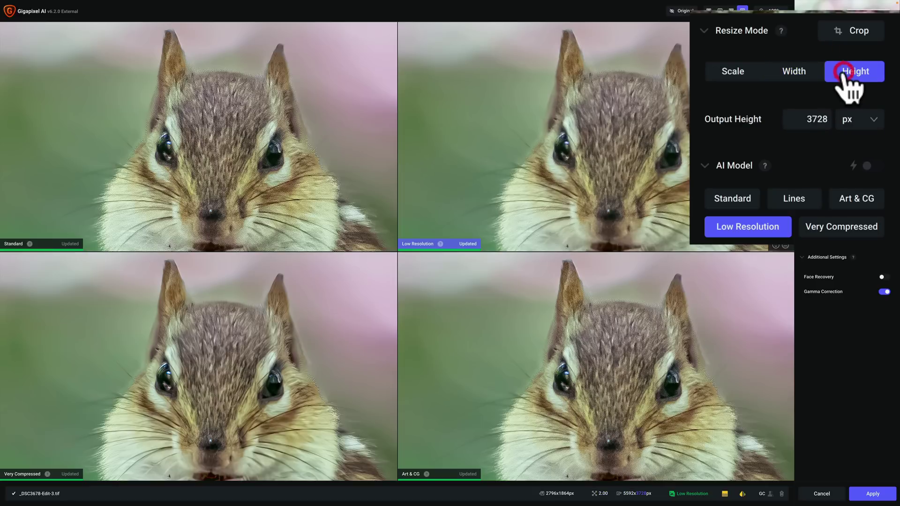
pyautogui.click(745, 73)
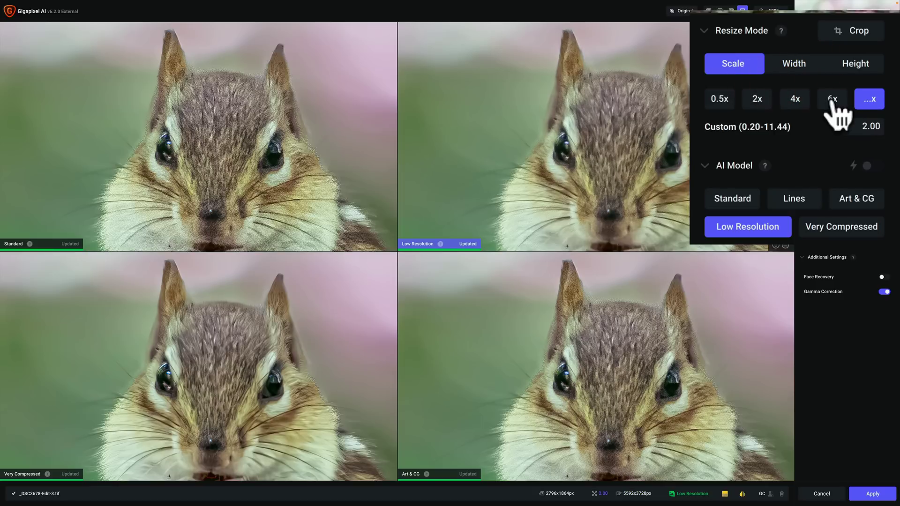
pyautogui.click(756, 100)
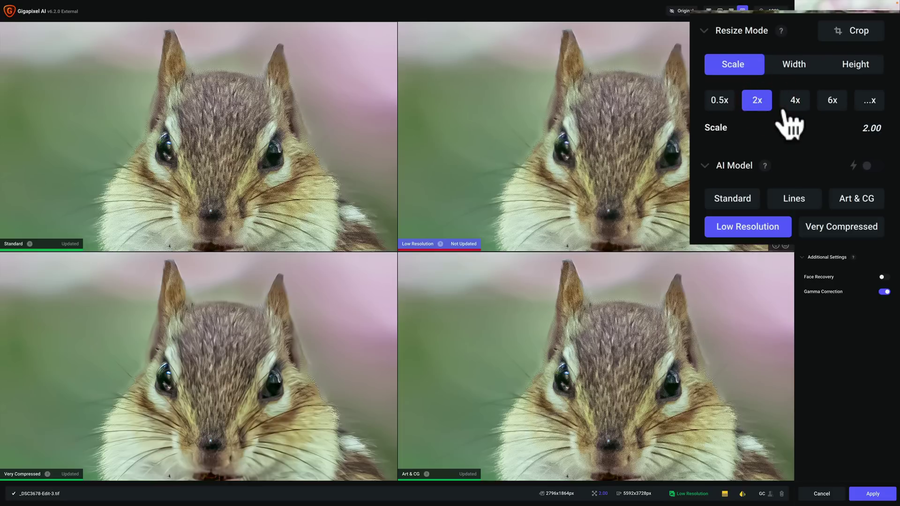
# Step: Reselect the Low Resolution preview, refresh the previews, and apply the 2x upscale
pyautogui.click(606, 132)
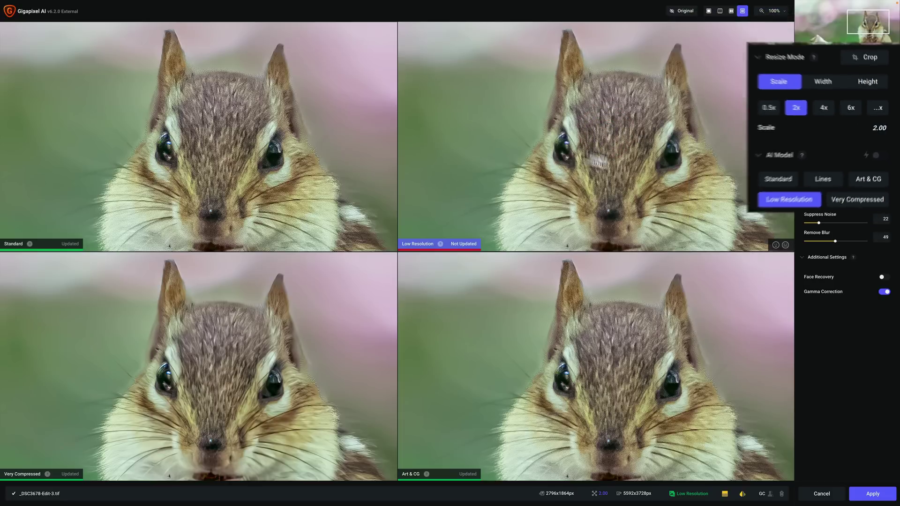
pyautogui.click(603, 316)
pyautogui.click(303, 323)
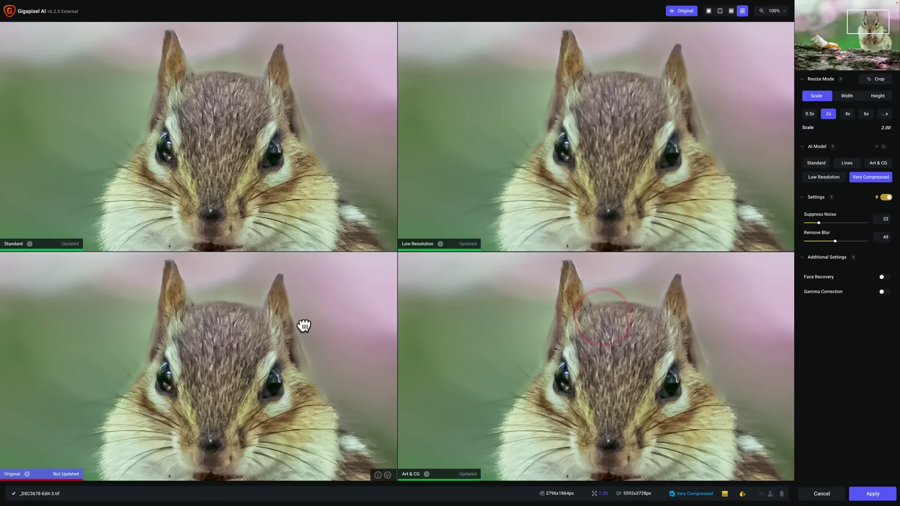
pyautogui.click(719, 134)
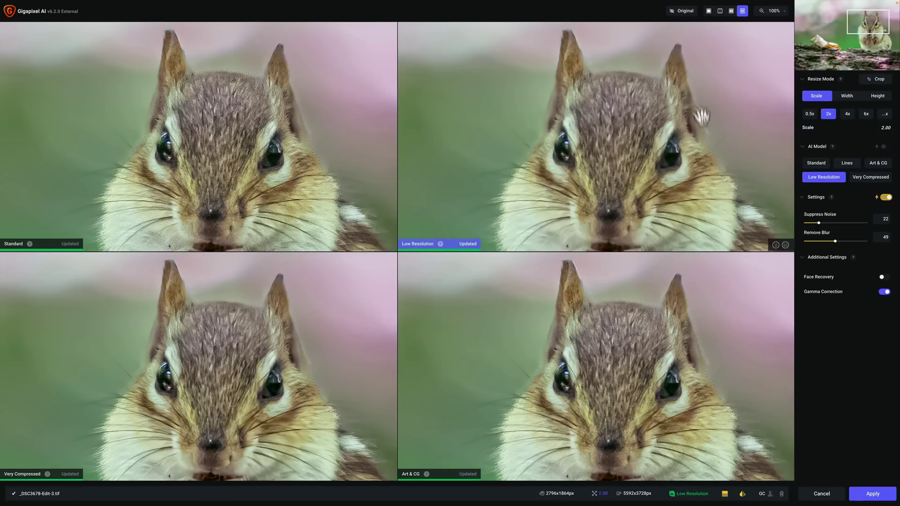
pyautogui.click(625, 120)
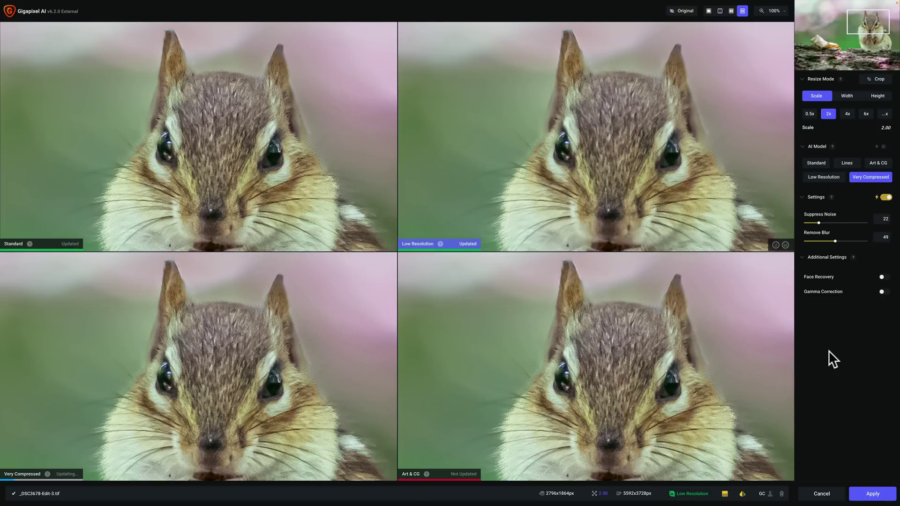
pyautogui.click(873, 495)
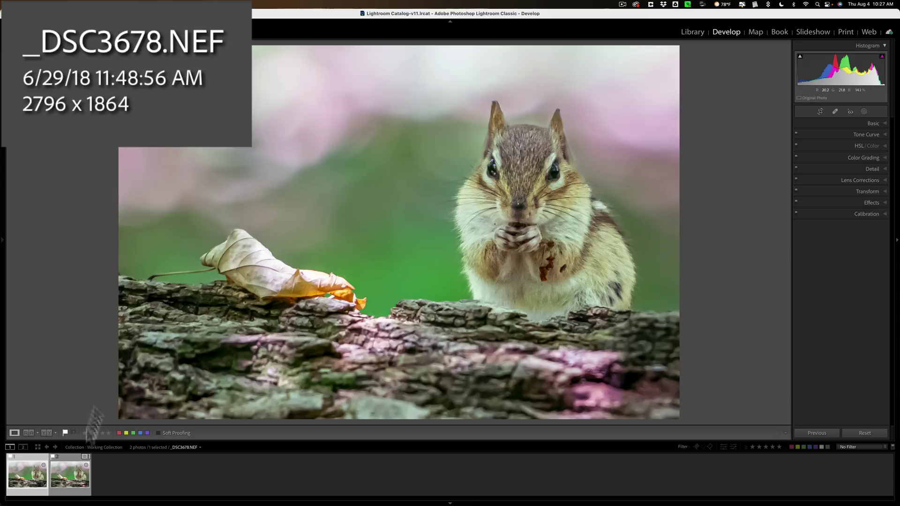
# Step: Open _DSC3678-Edit-3.tif at 5592 x 3728 in Develop and show the new-mask options
pyautogui.click(69, 479)
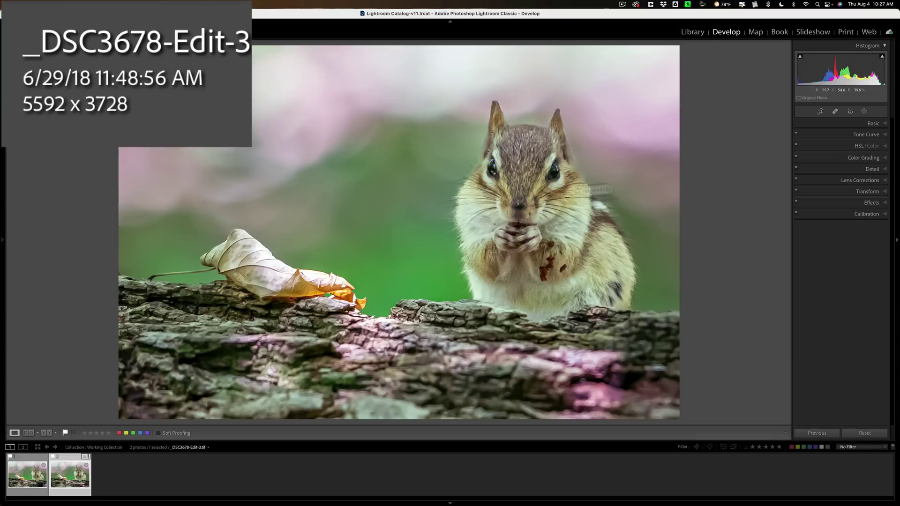
pyautogui.click(866, 109)
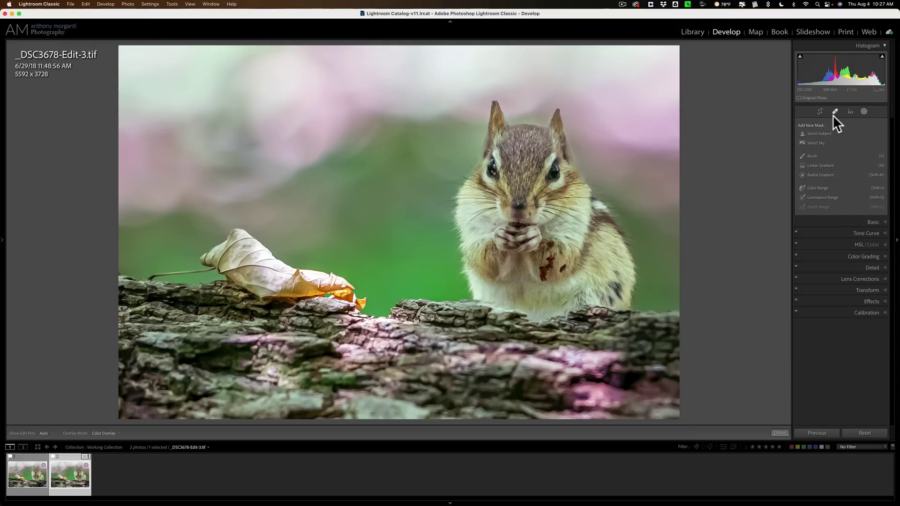
# Step: Add a Select Subject mask with Sharpness 67 and Texture 79, then close masking
pyautogui.click(817, 133)
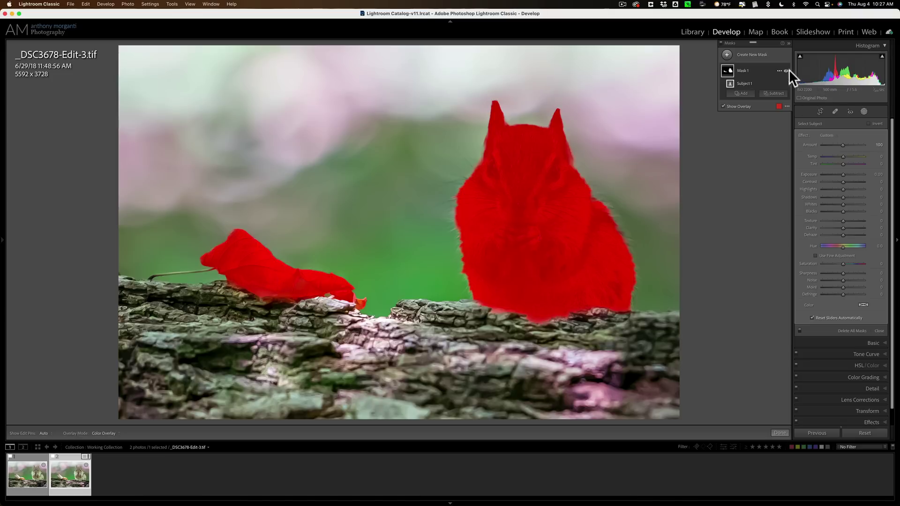
pyautogui.moveTo(843, 273); pyautogui.dragTo(846, 272)
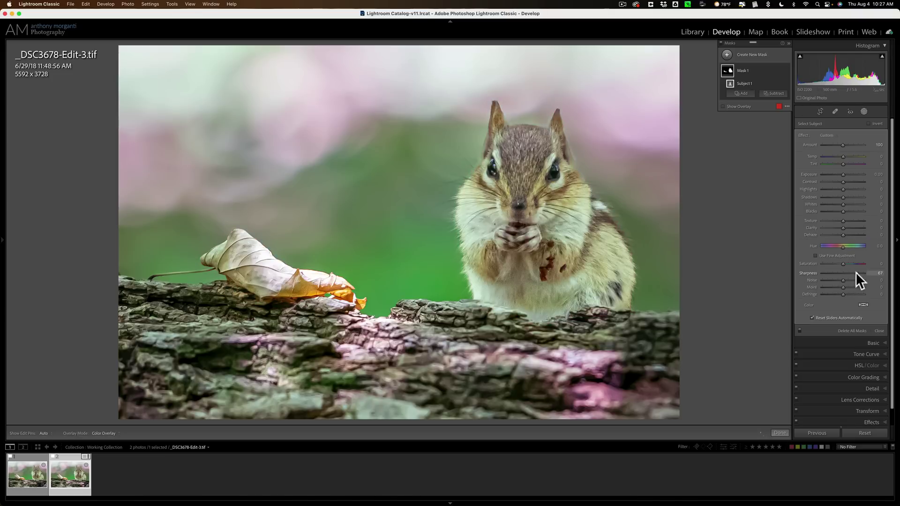
pyautogui.click(859, 219)
pyautogui.click(865, 111)
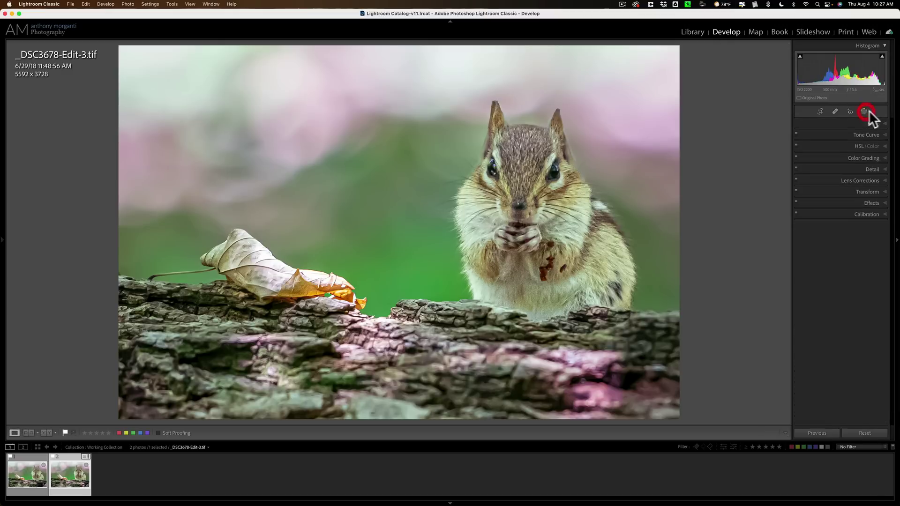